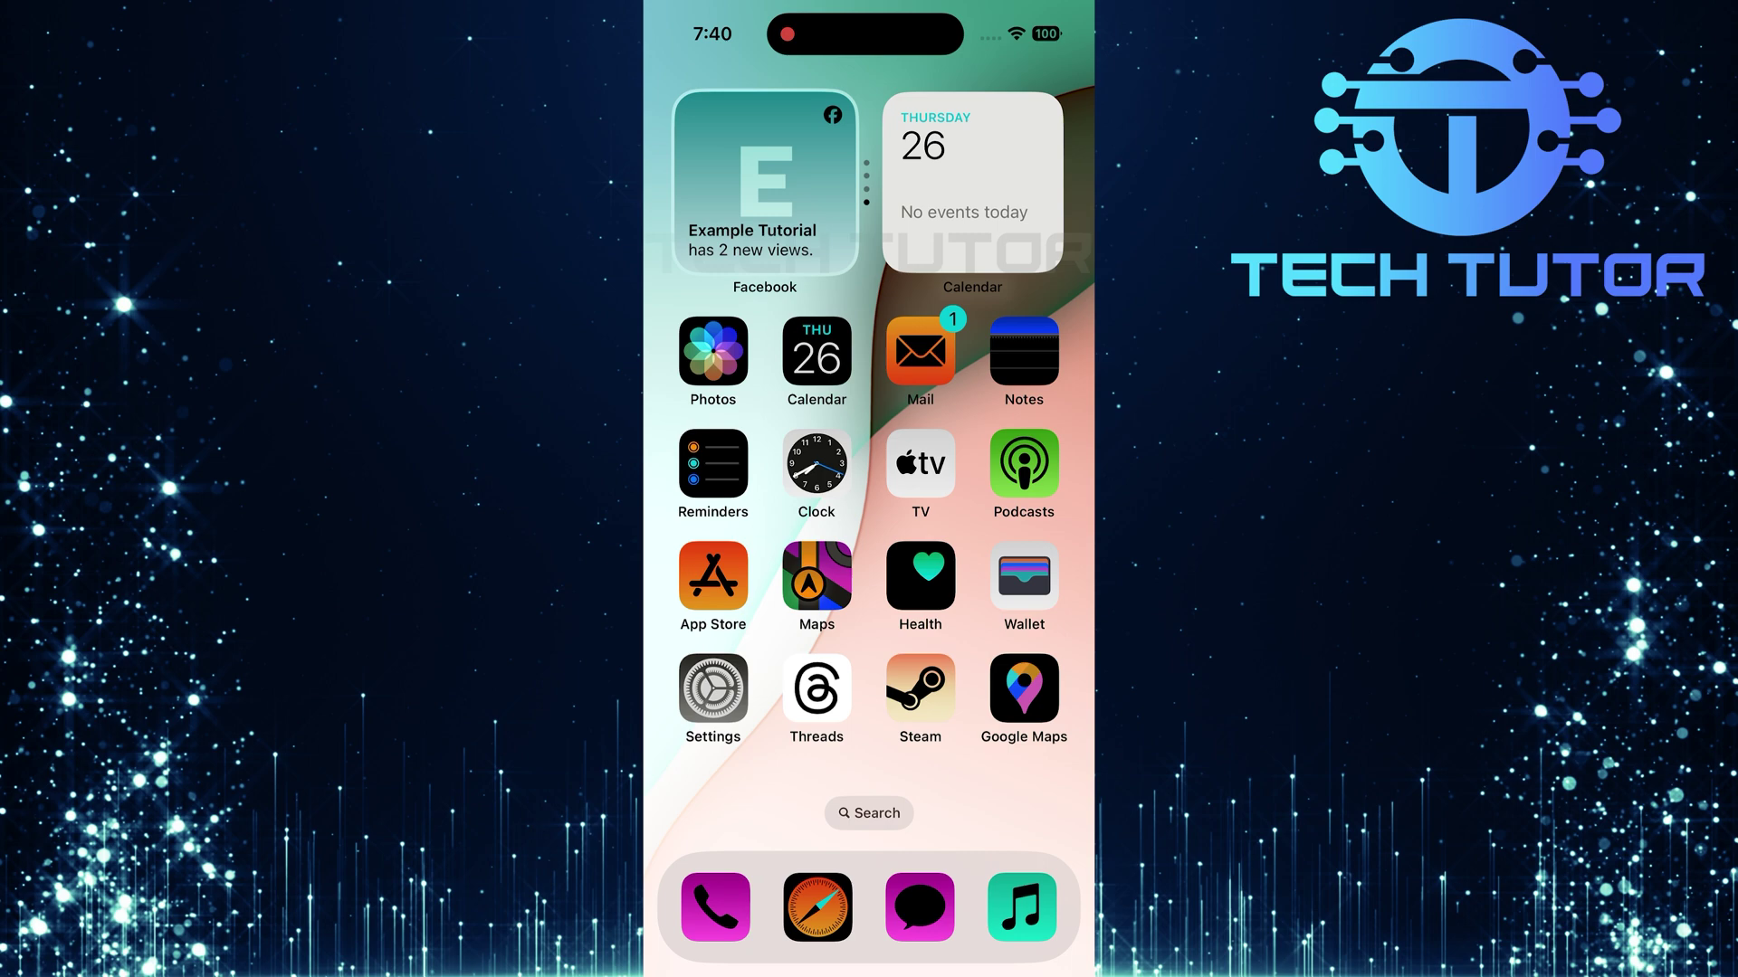
# - Launch Settings and go to the Accessibility page
pyautogui.click(713, 690)
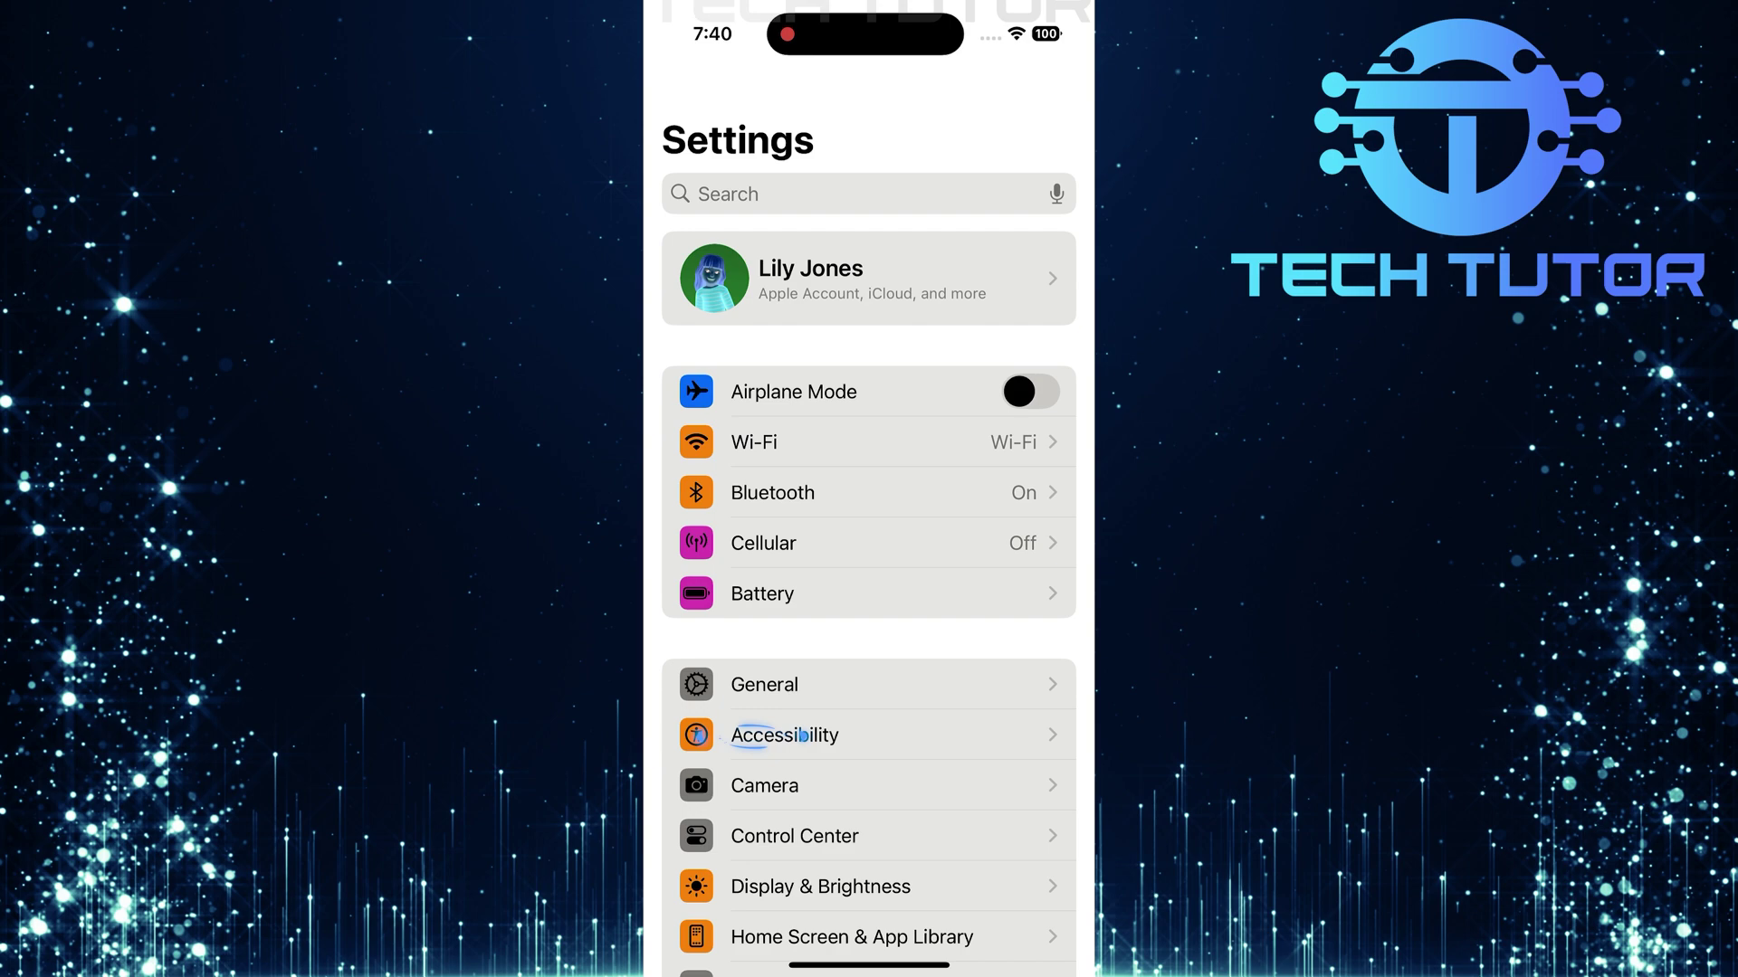
pyautogui.click(785, 734)
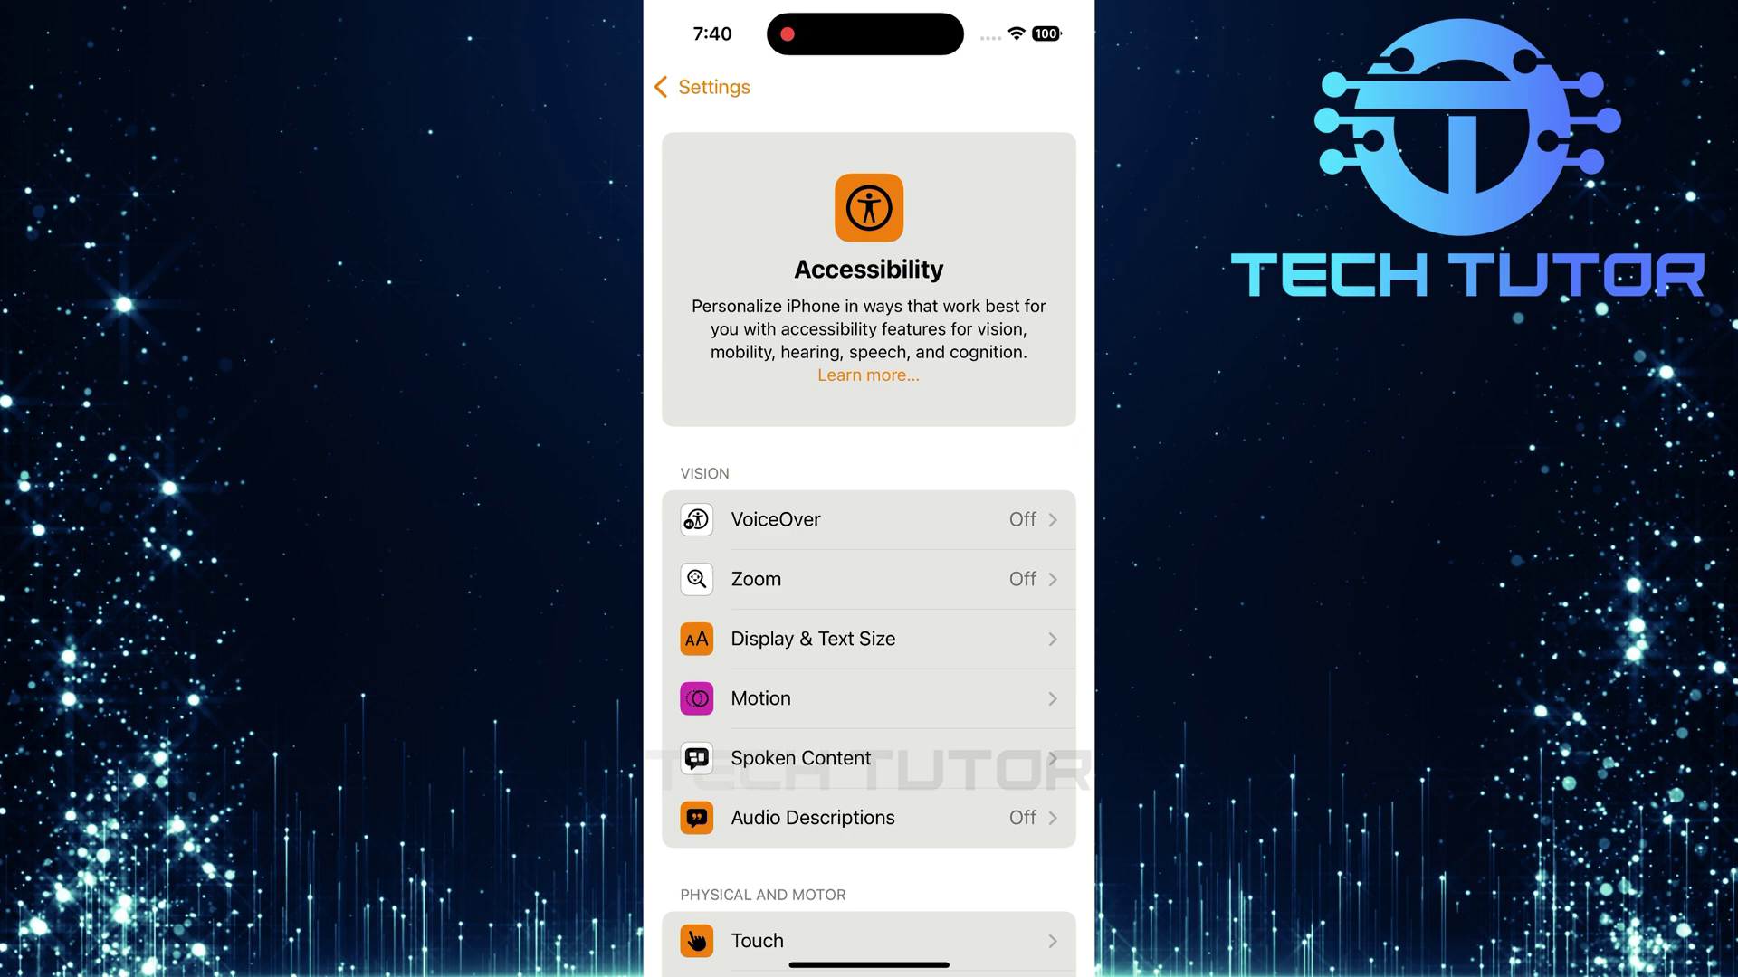
# - Switch off Classic Invert under Display & Text Size
pyautogui.click(813, 638)
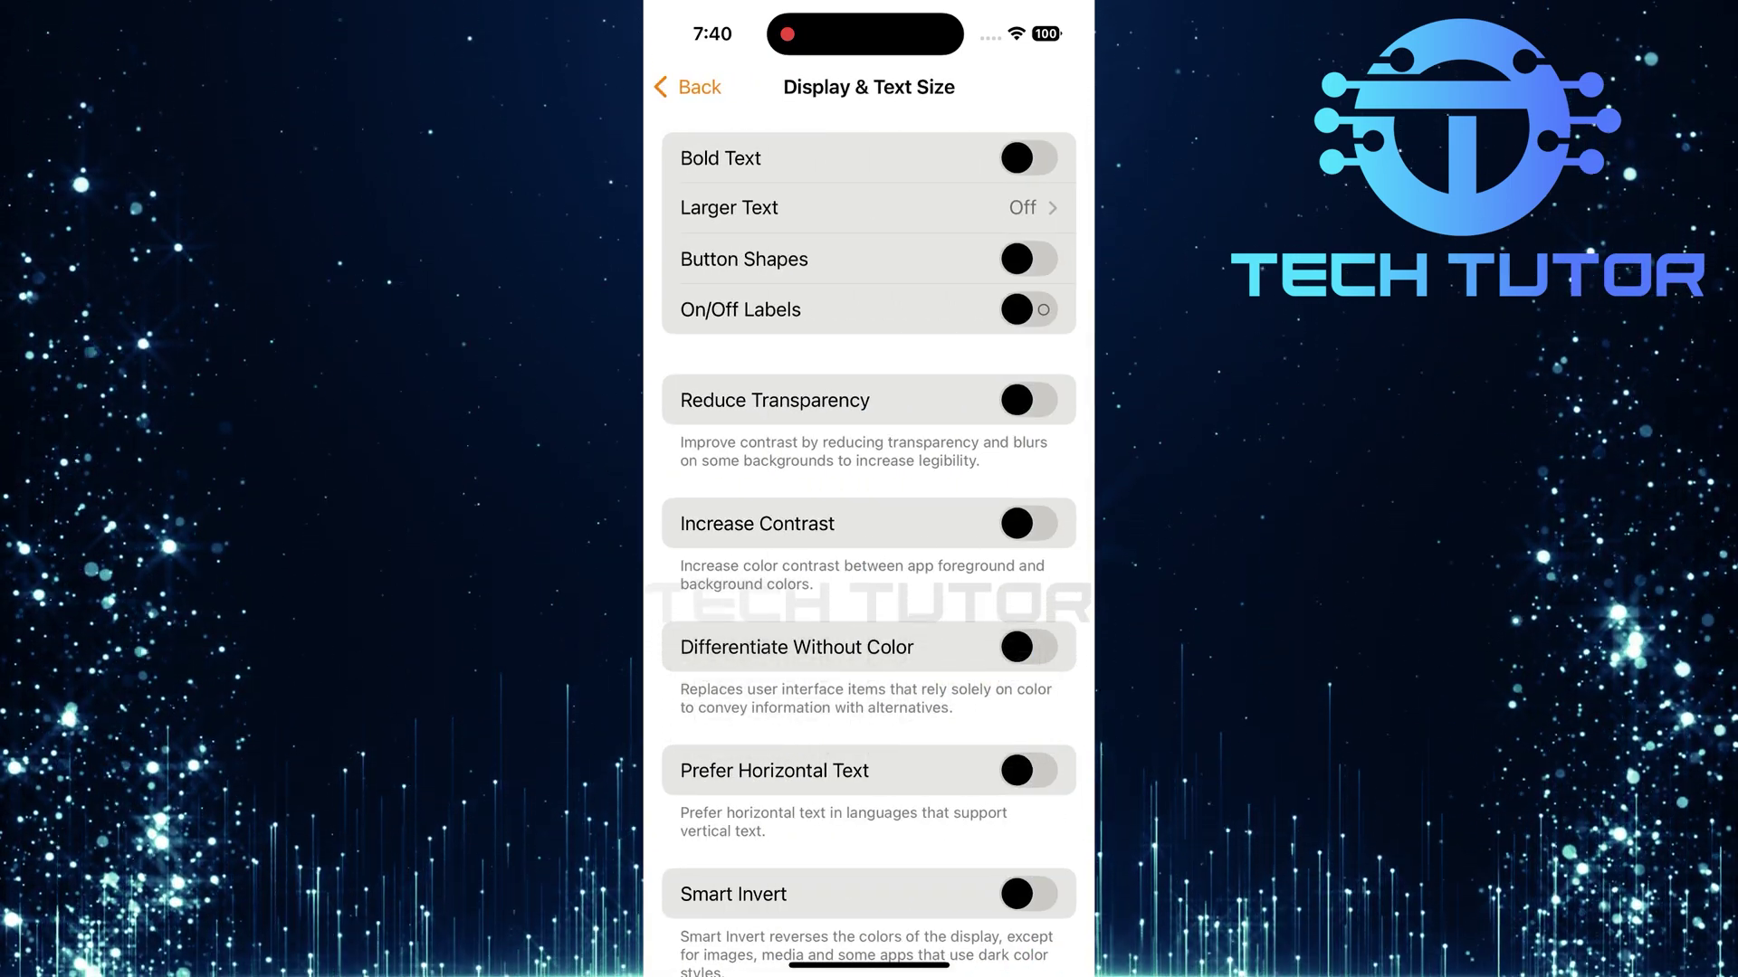
pyautogui.scroll(-5, 869, 543)
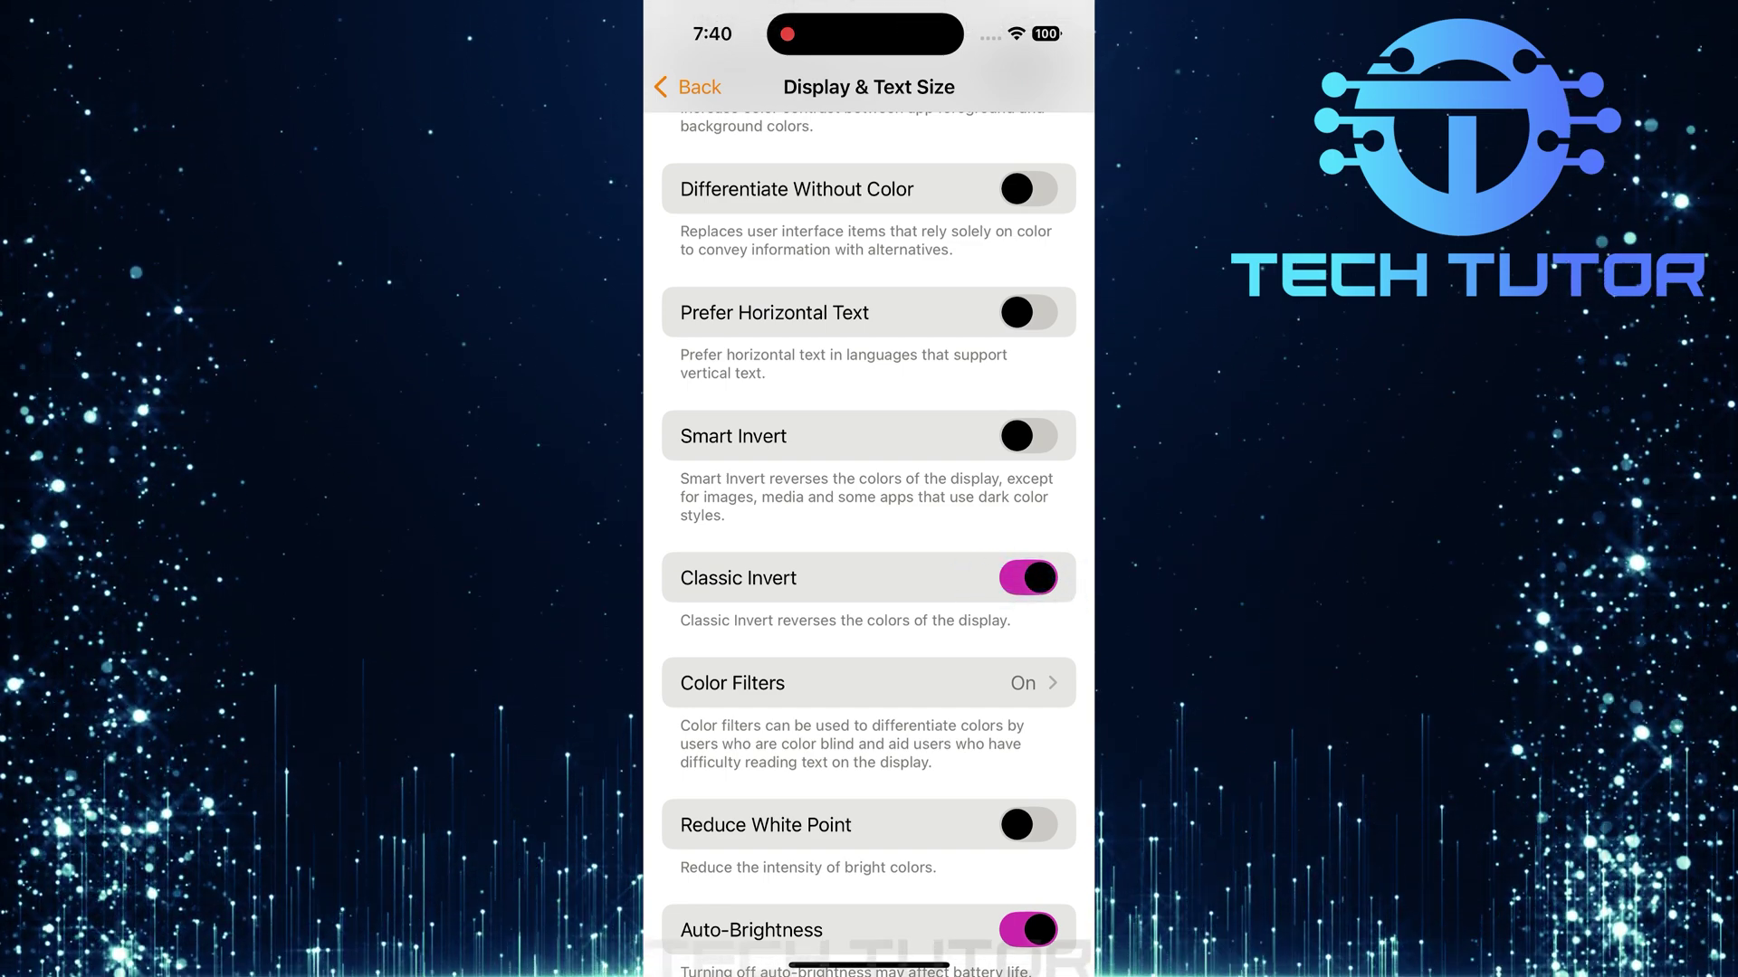
pyautogui.click(1027, 576)
pyautogui.scroll(-2, 869, 543)
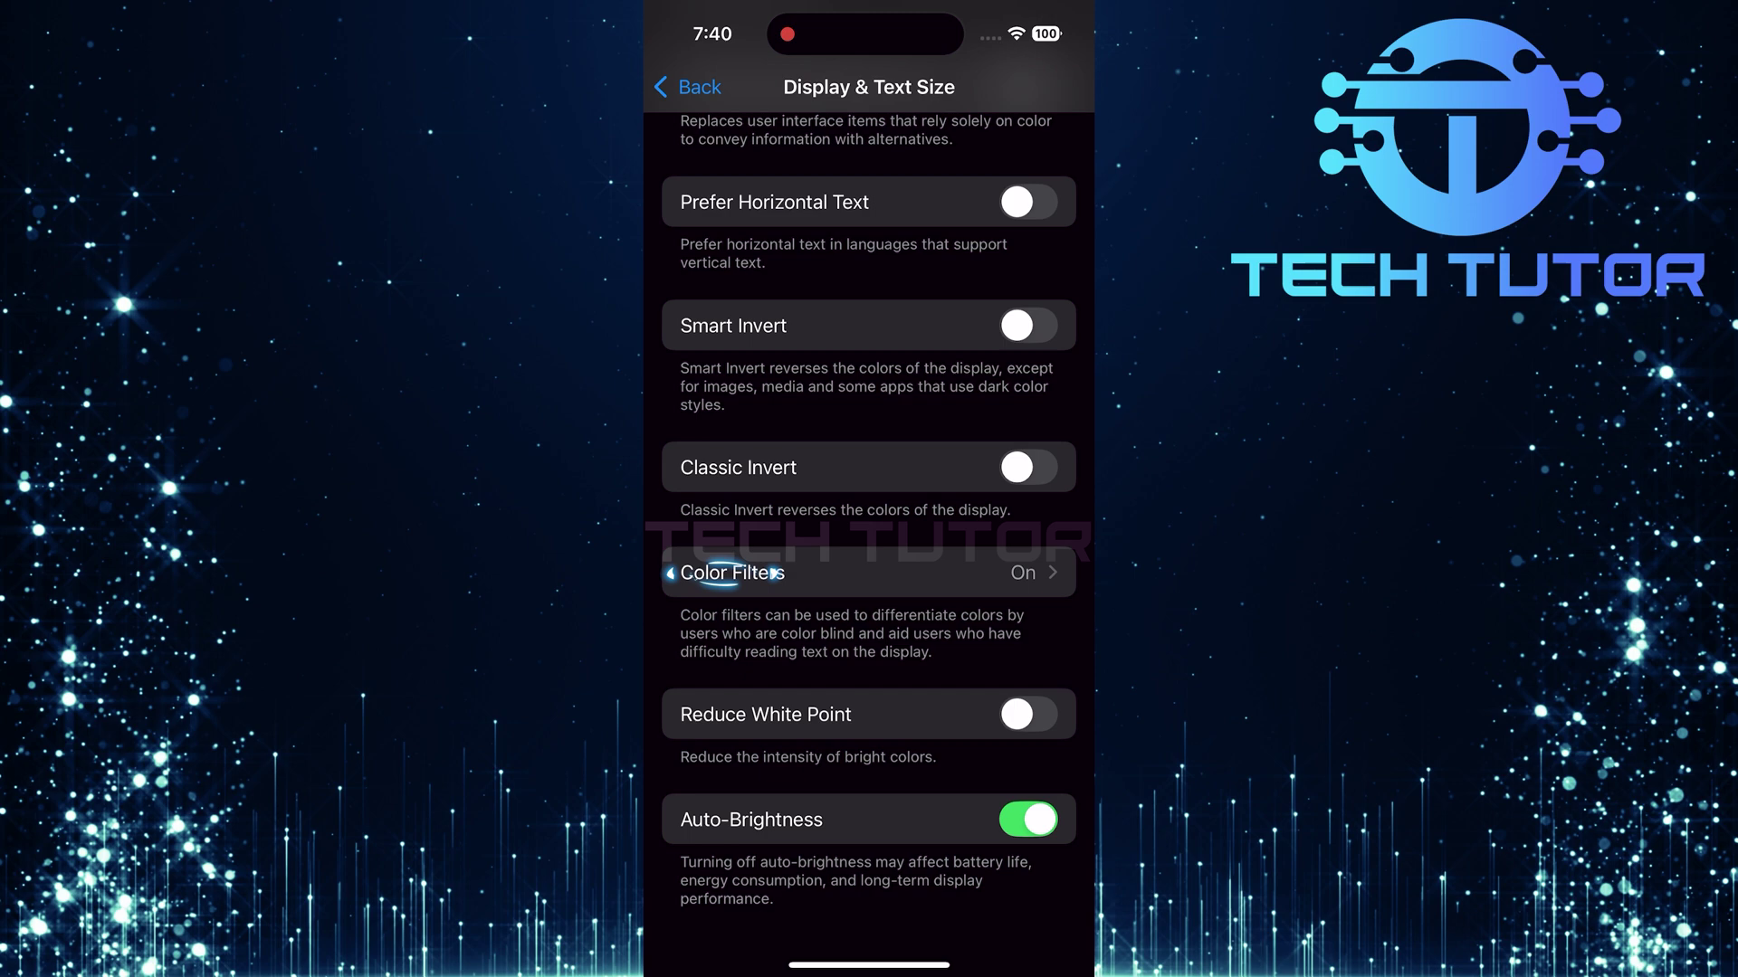
# - Turn the Color Filters toggle off on the Color Filters page
pyautogui.click(870, 572)
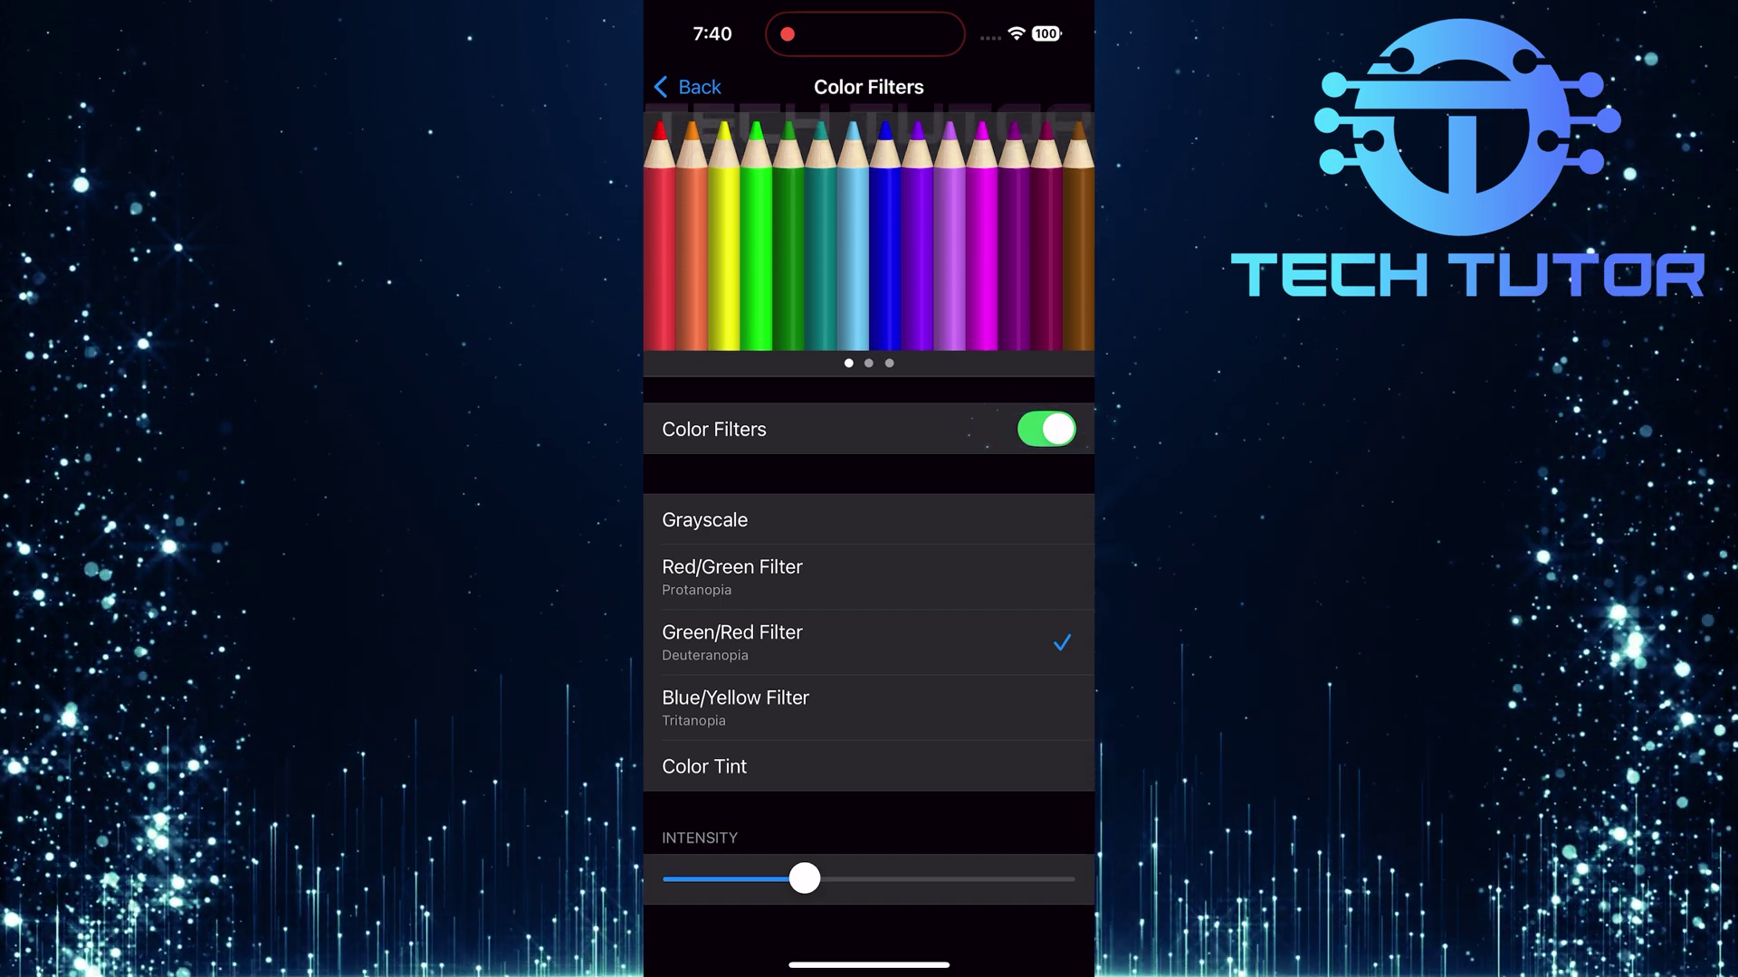
pyautogui.click(1046, 429)
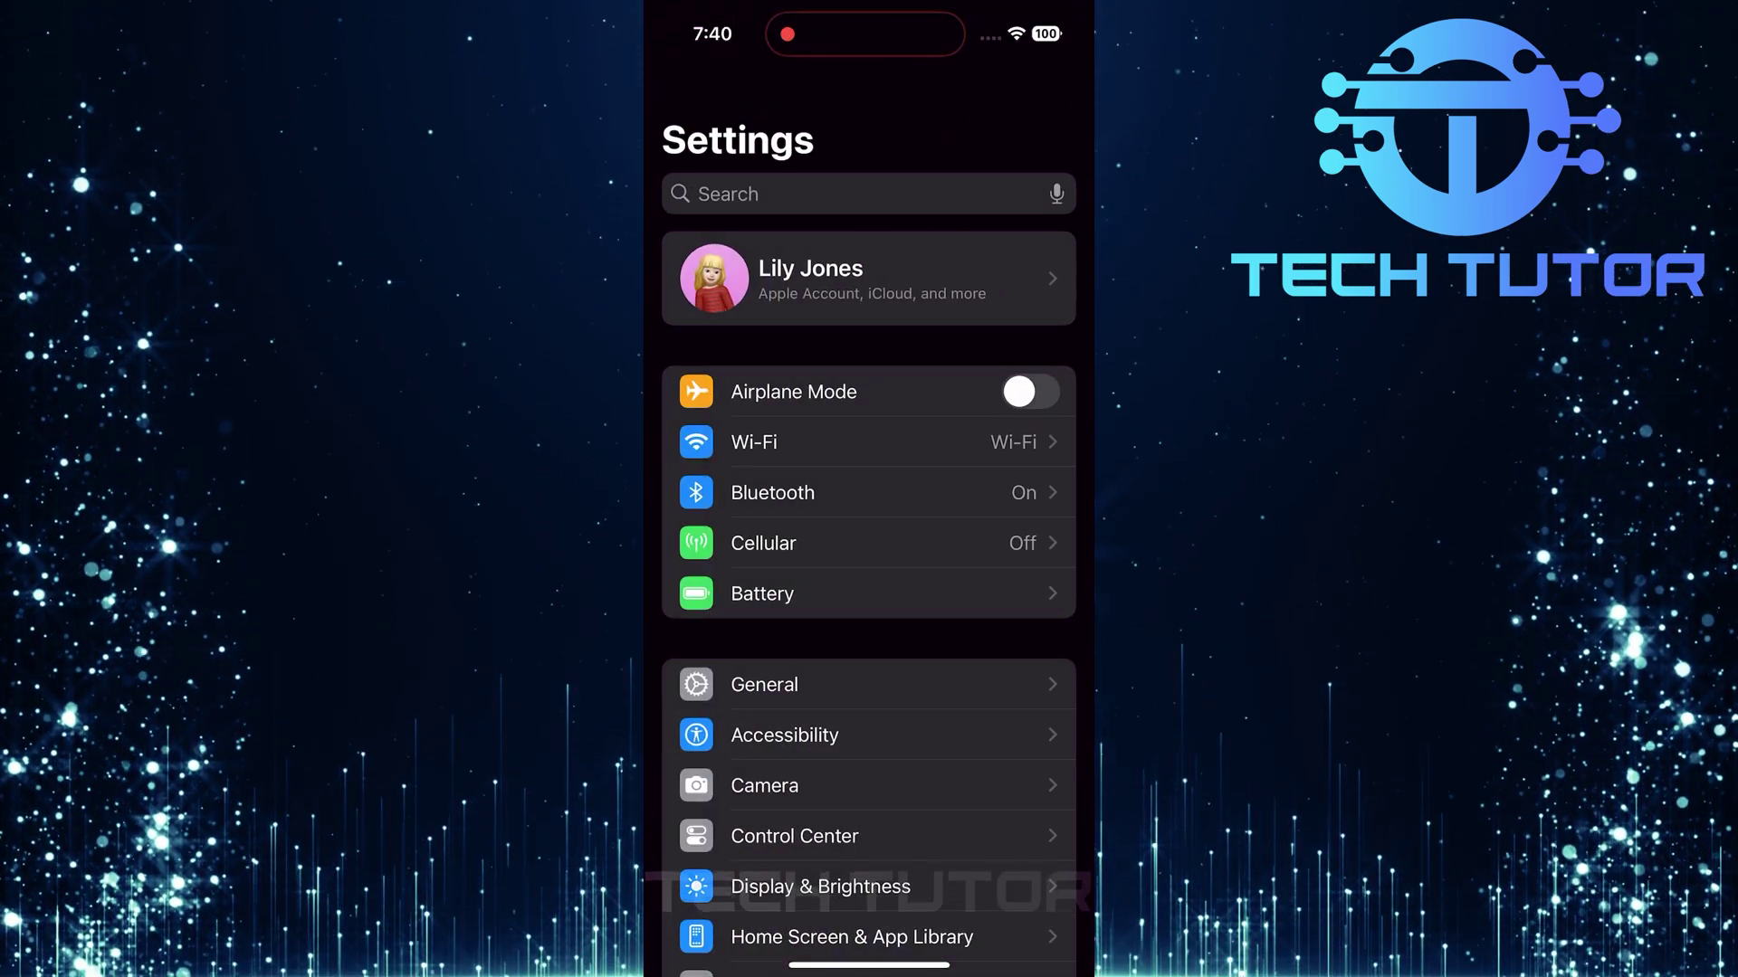
pyautogui.scroll(-5, 866, 611)
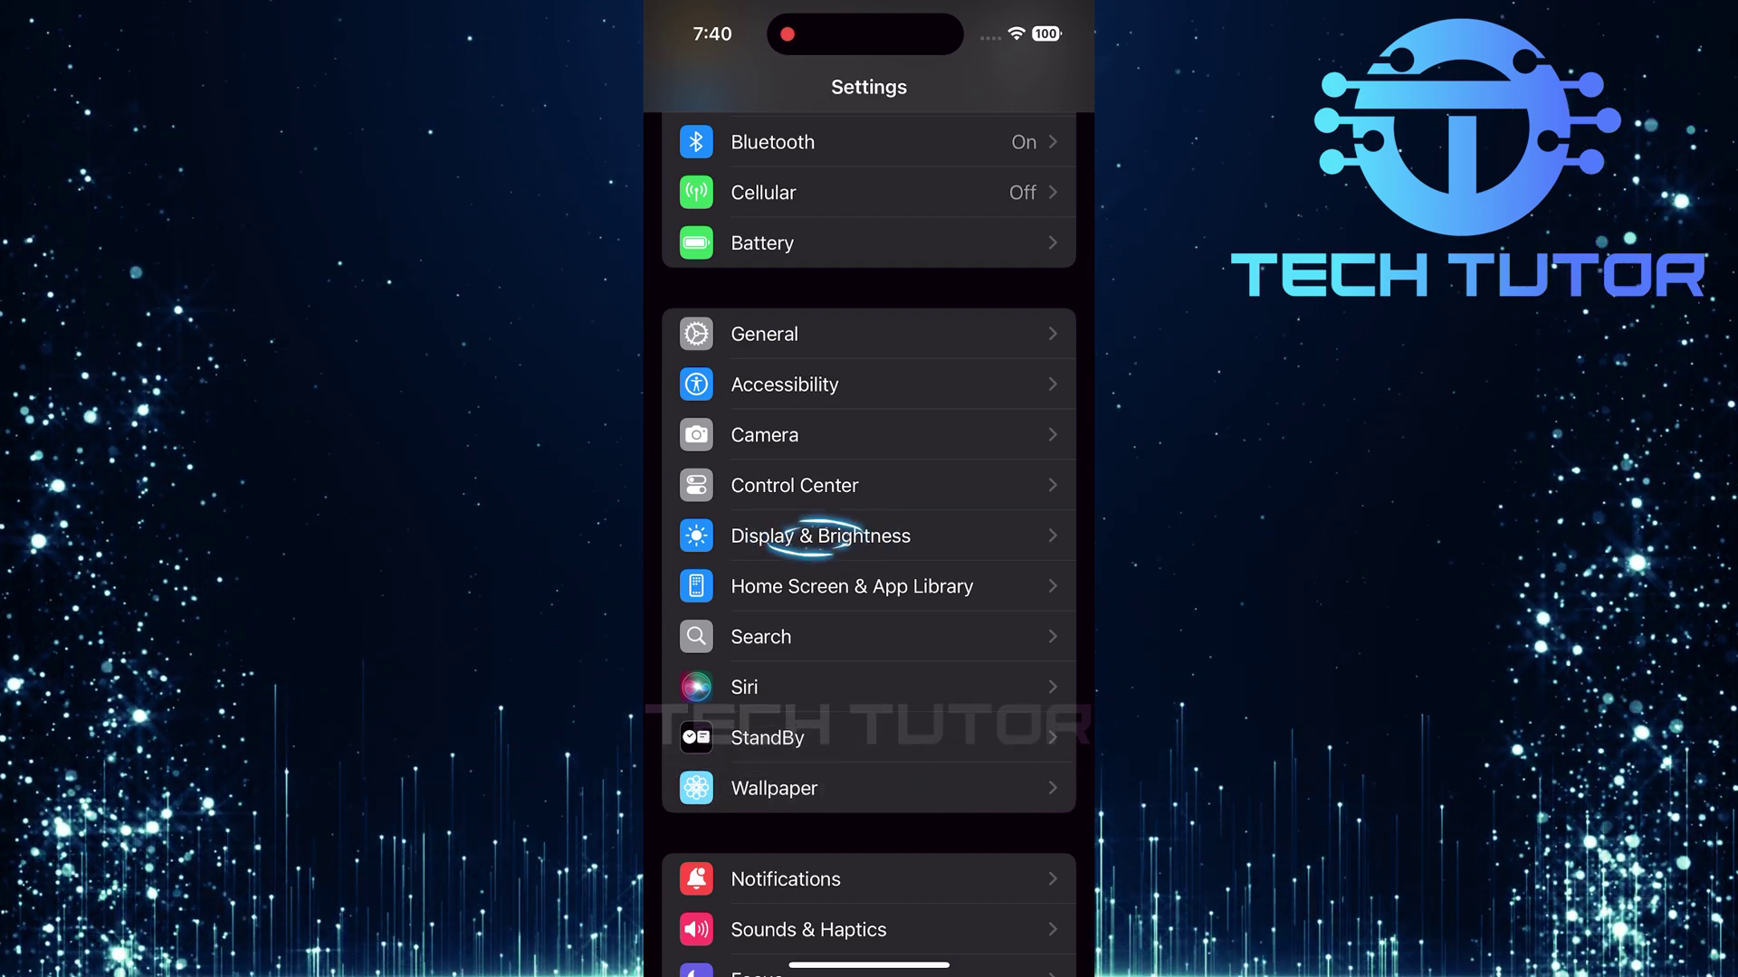
# - Switch True Tone on in Display & Brightness
pyautogui.click(820, 536)
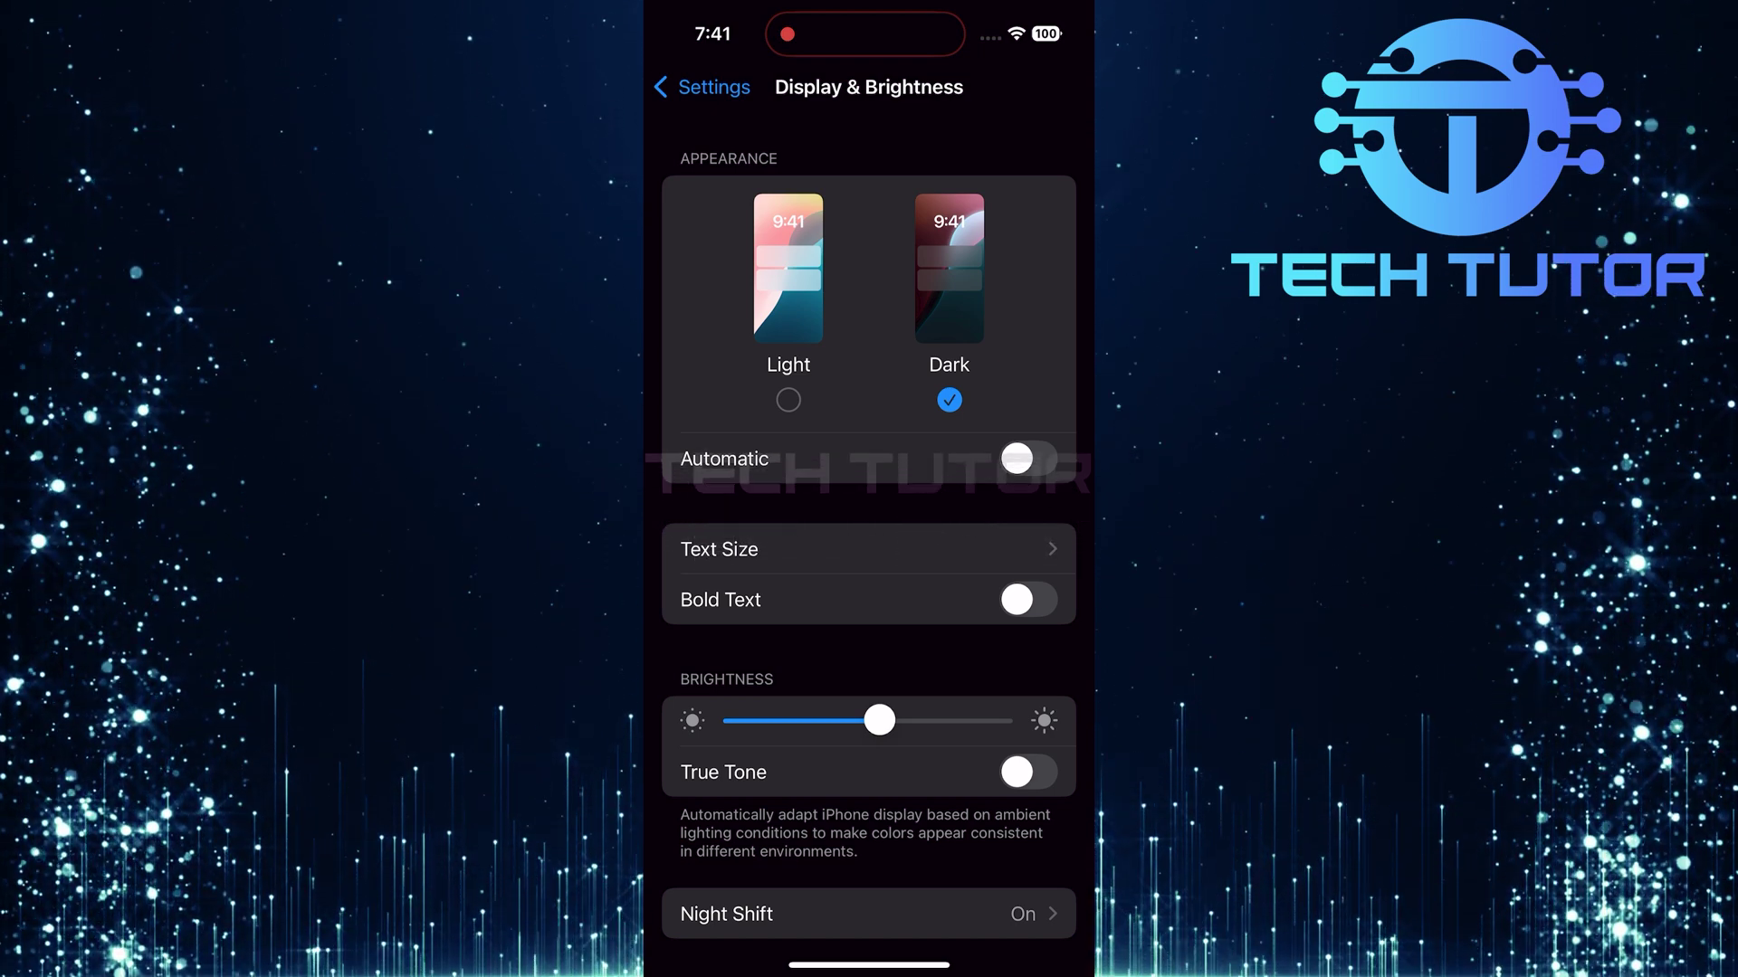
pyautogui.scroll(-3, 869, 543)
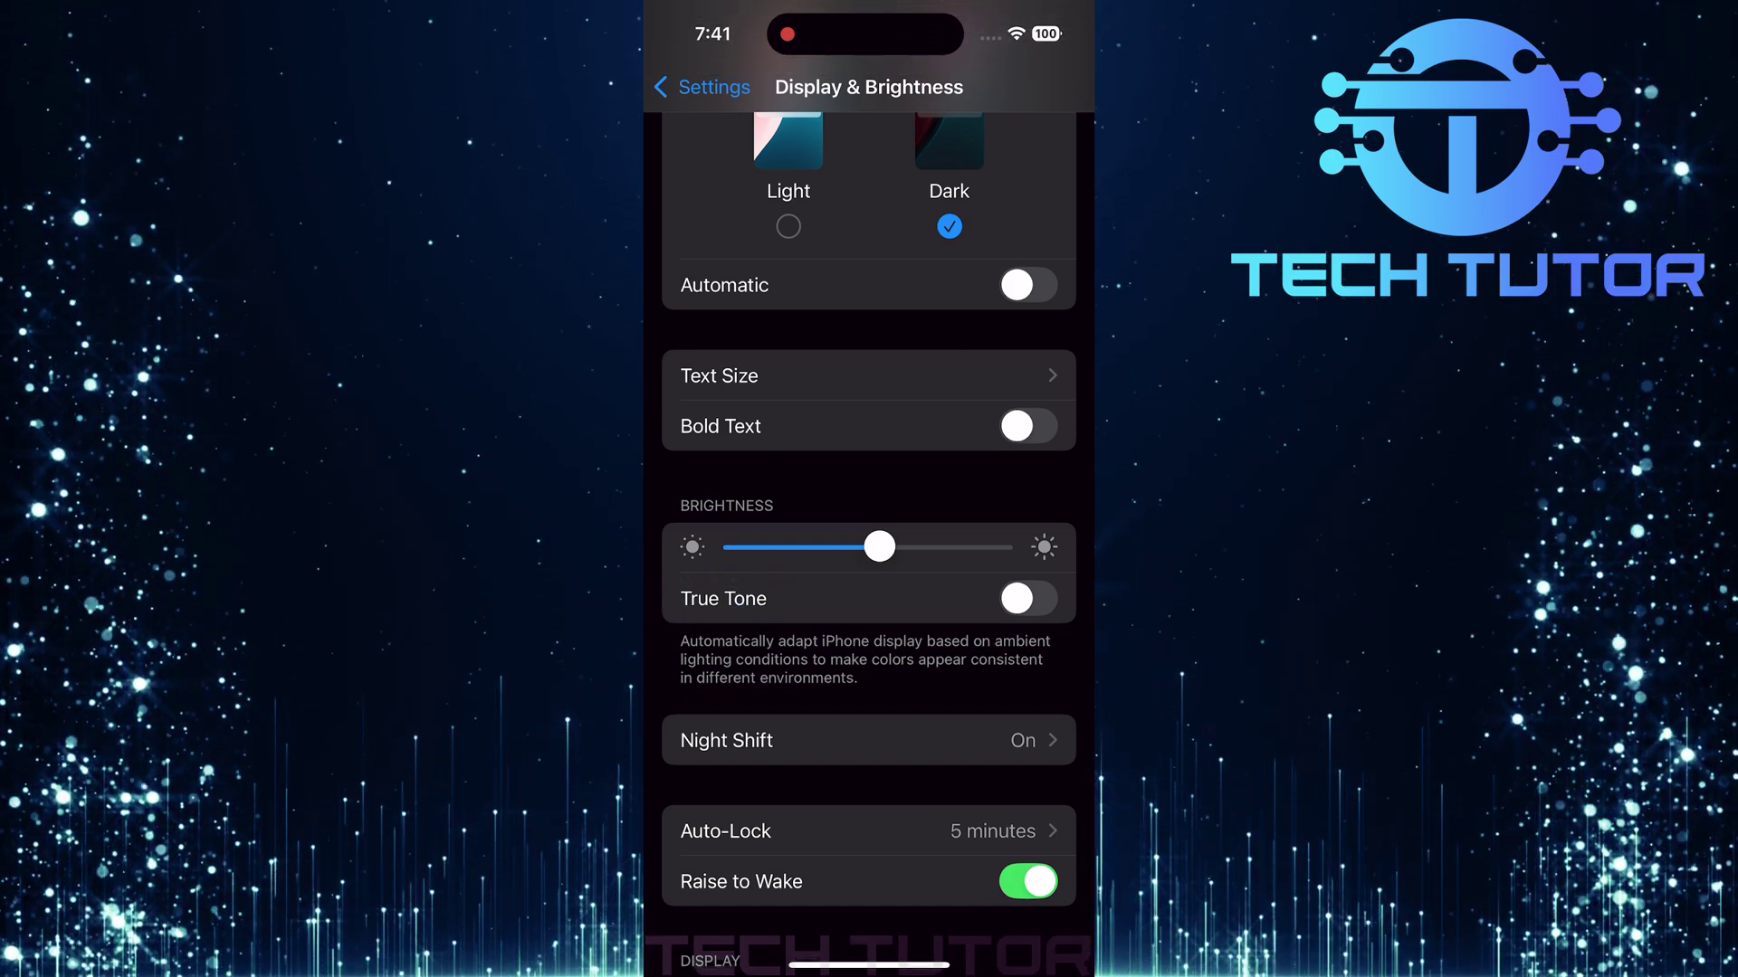
pyautogui.click(1027, 599)
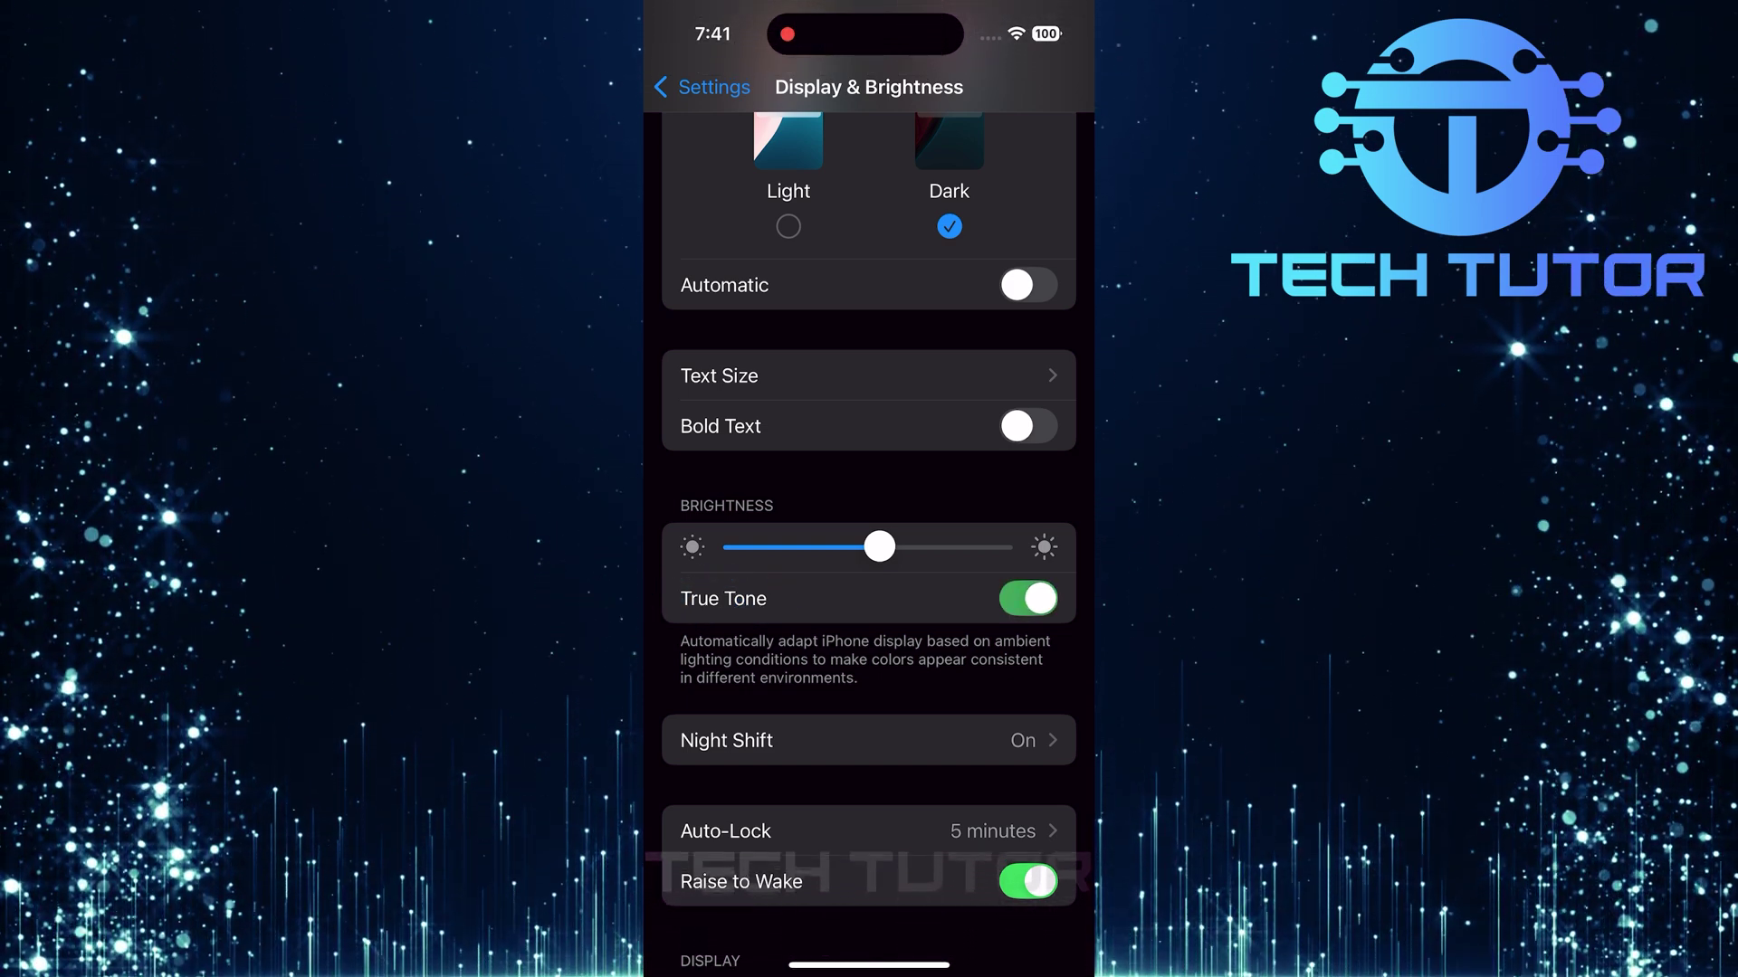